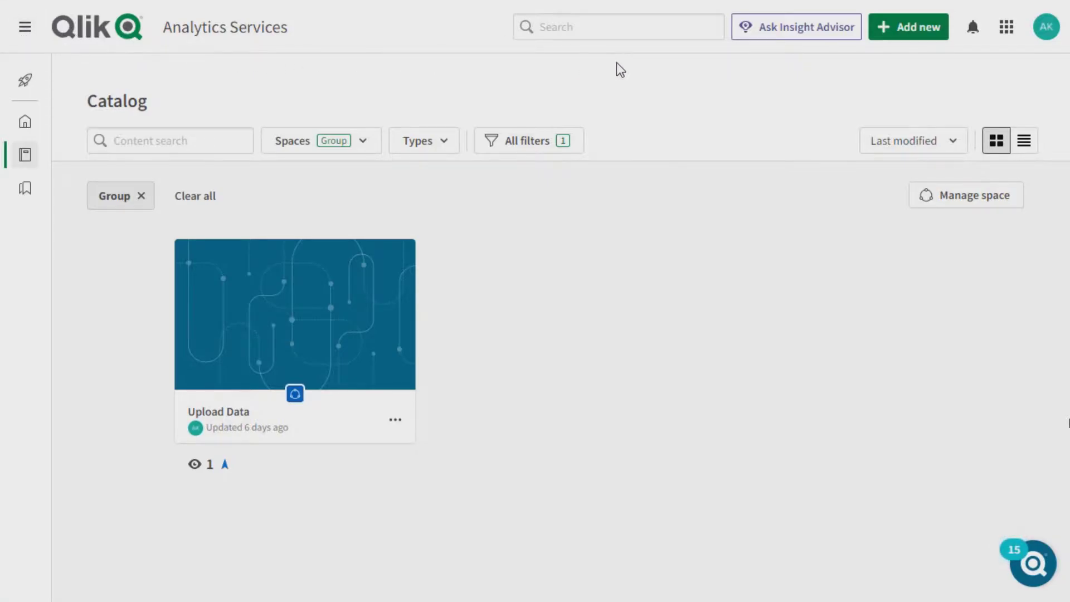
- Browse the data sources available for a new data connection in the Group space, and close the list without creating one
{"action": "left_click", "coordinate": [898, 33]}
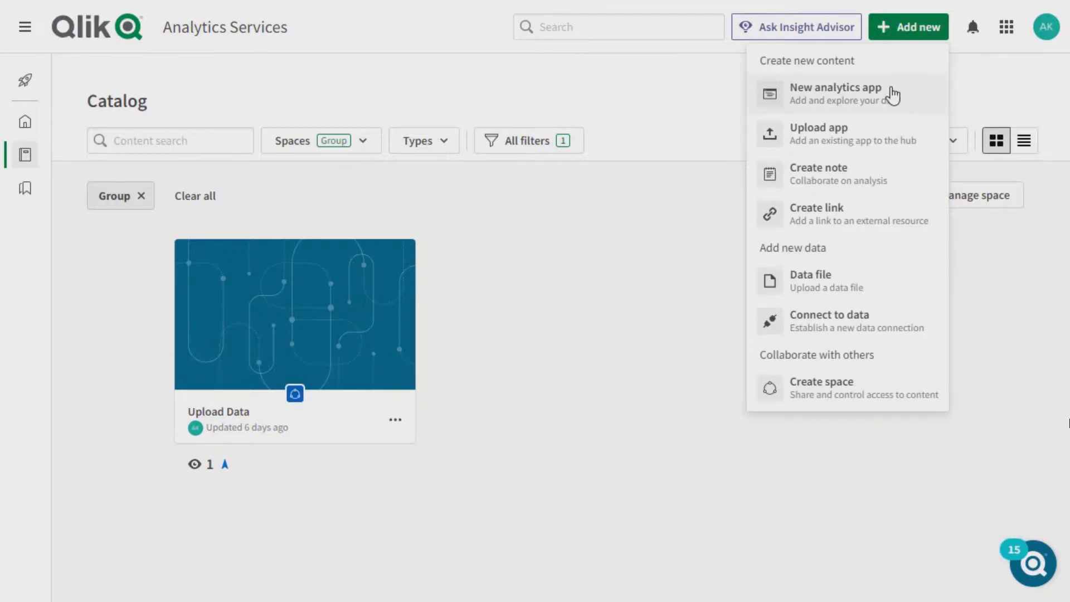
{"action": "left_click", "coordinate": [846, 322]}
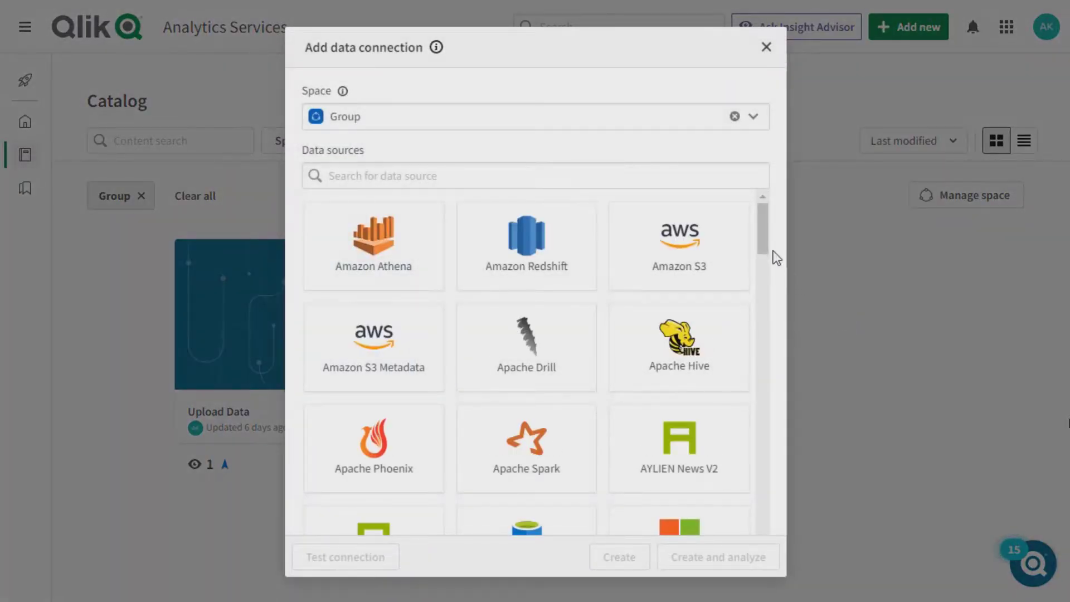
{"action": "left_click_drag", "start_coordinate": [761, 235], "coordinate": [765, 290]}
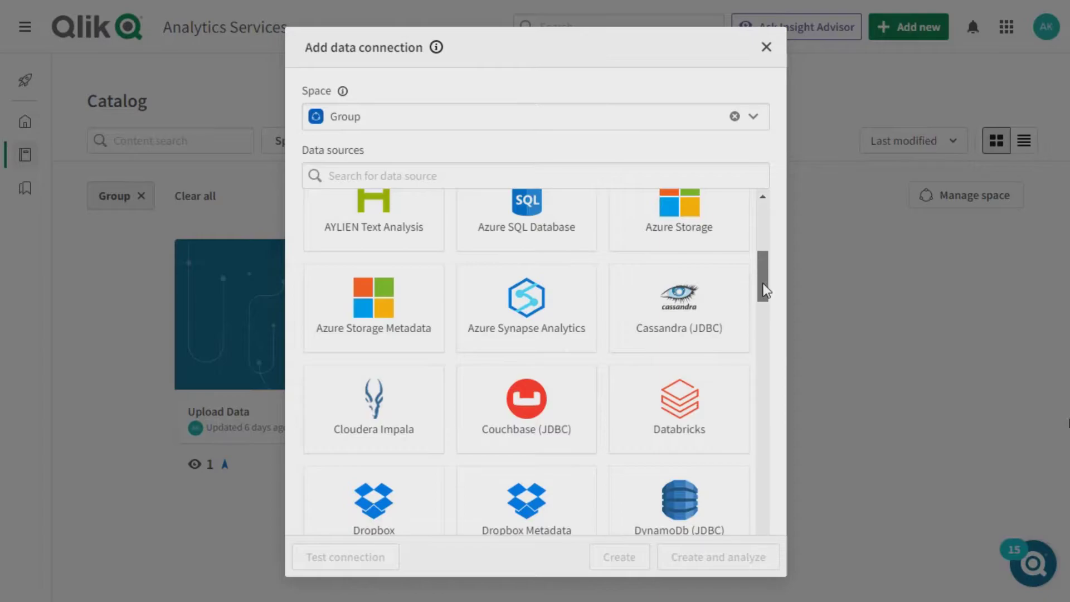
{"action": "left_click", "coordinate": [768, 52]}
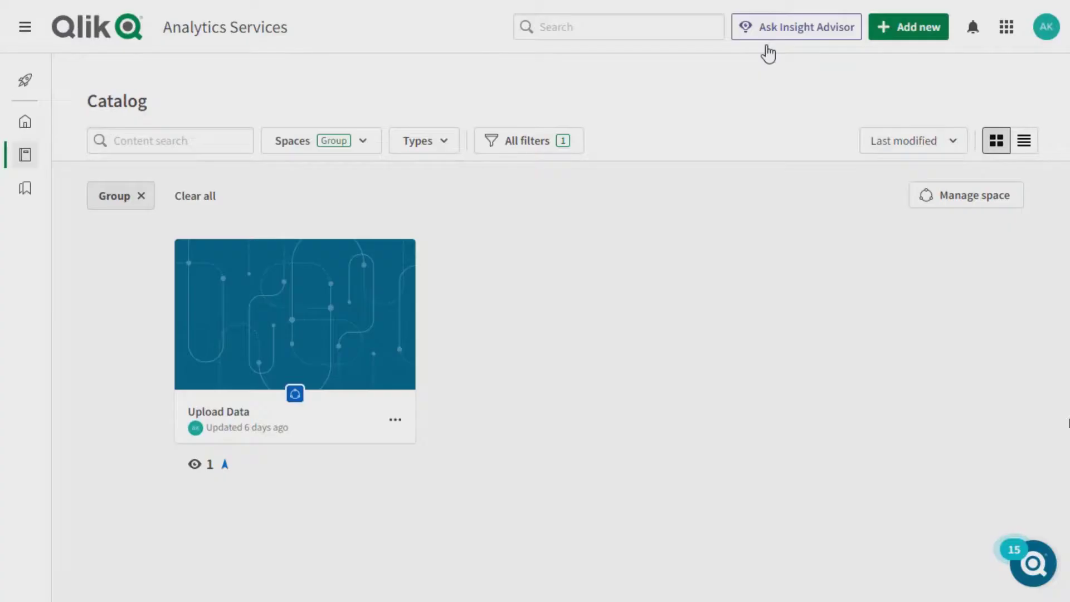
- Upload the data file Sales_Orders.xlsx from the Training folder to the Group space and dismiss the upload notification
{"action": "left_click", "coordinate": [889, 29]}
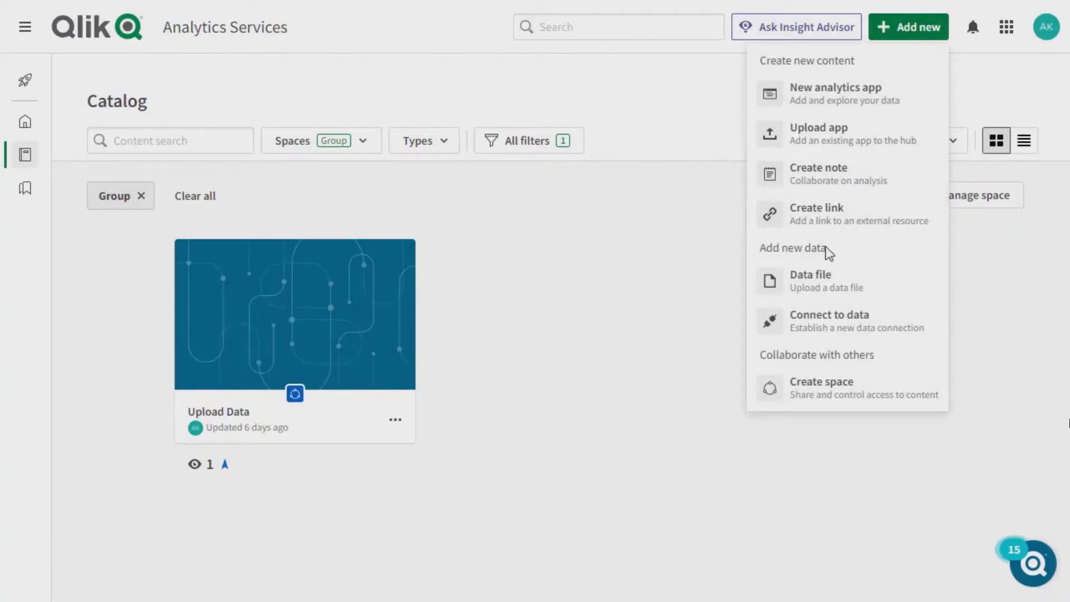
{"action": "left_click", "coordinate": [818, 280]}
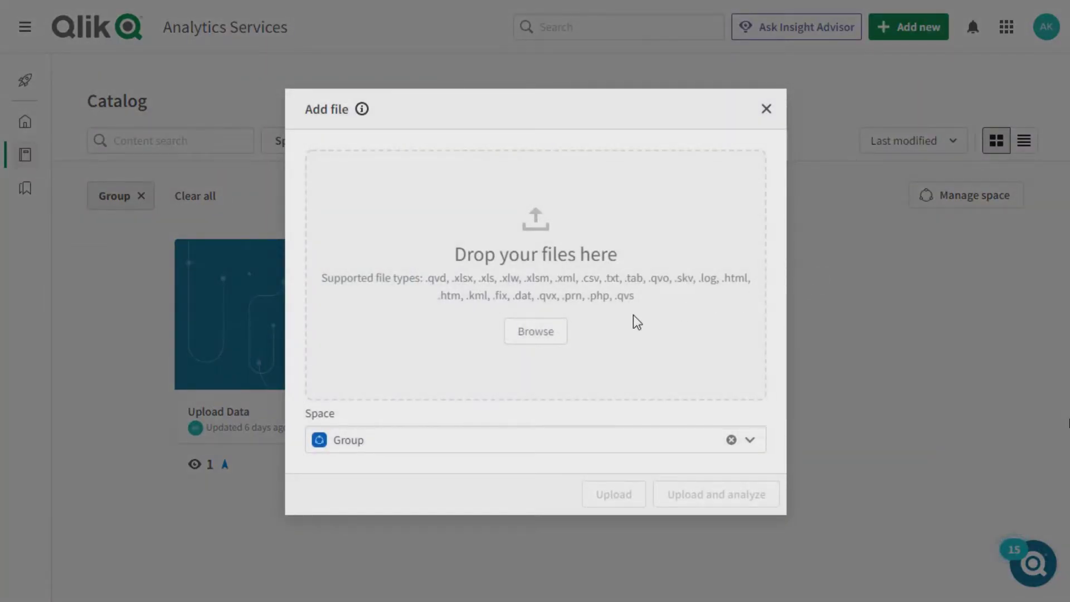
{"action": "left_click", "coordinate": [551, 336]}
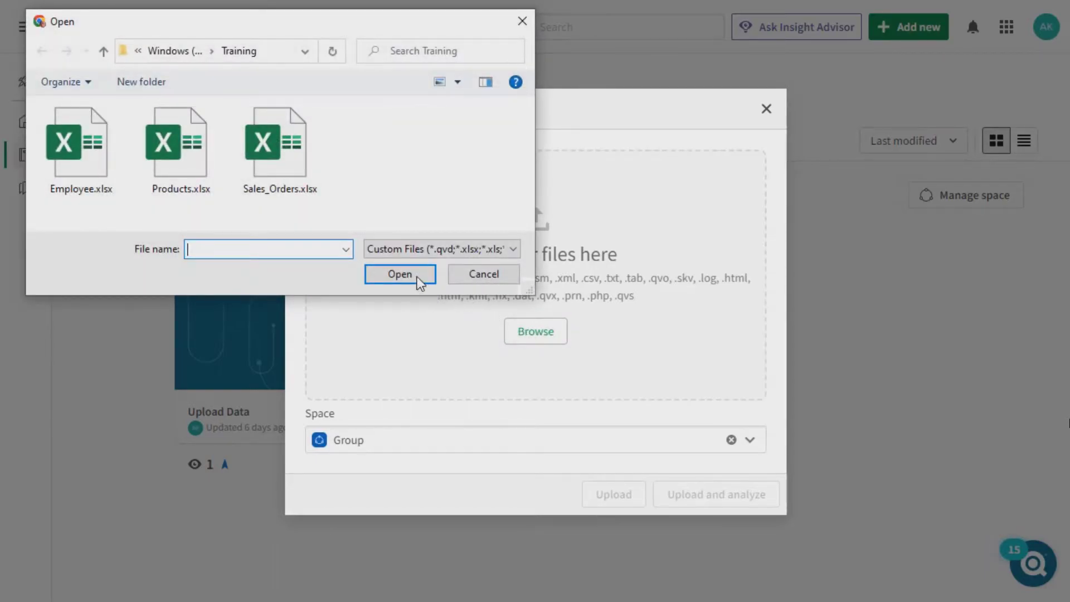
{"action": "left_click", "coordinate": [295, 176]}
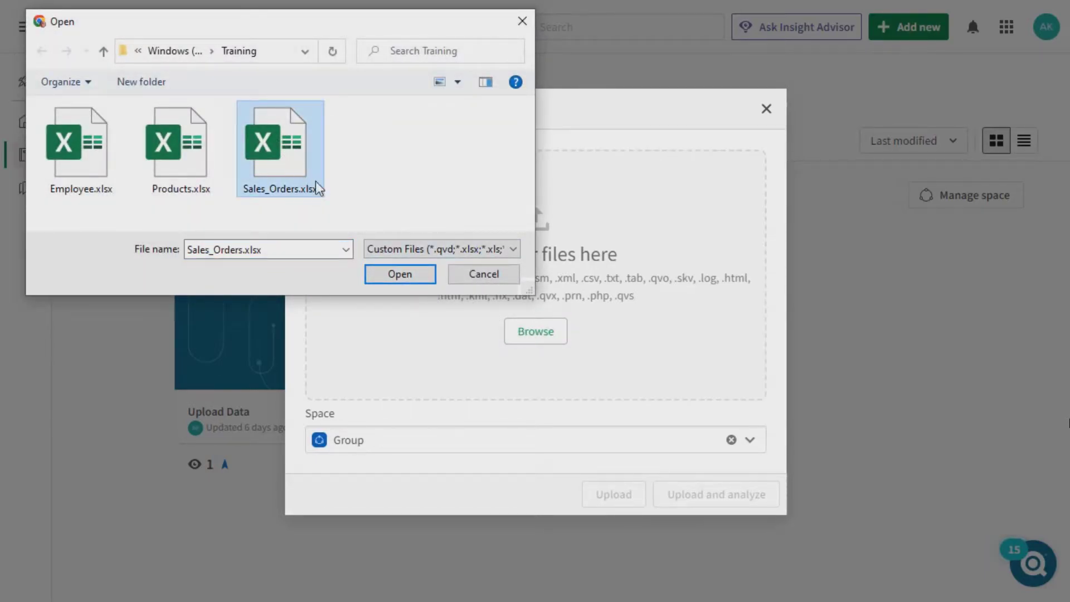
{"action": "left_click", "coordinate": [387, 267]}
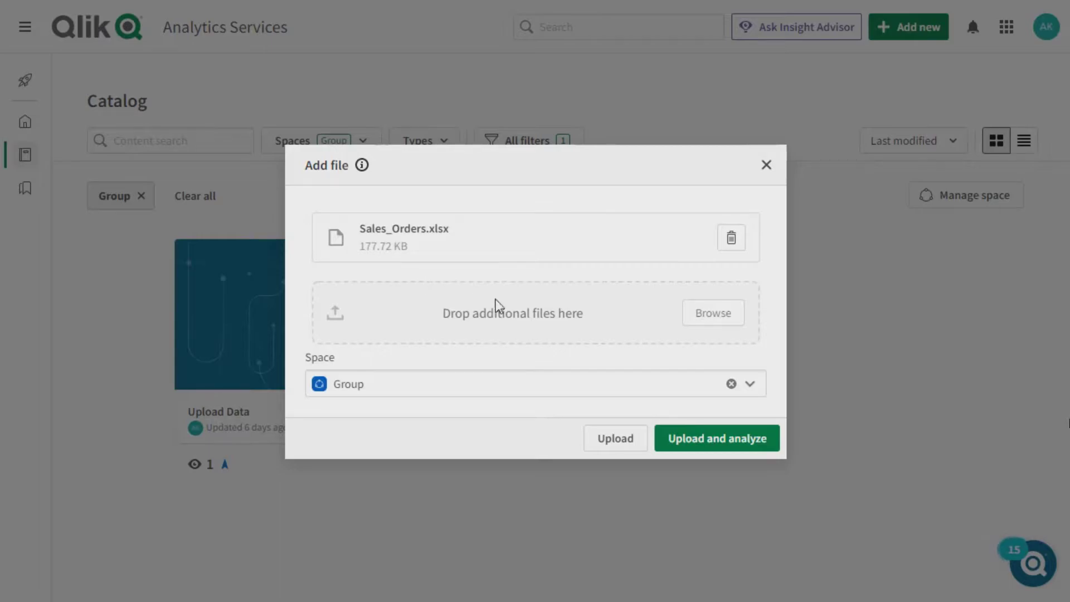
{"action": "left_click", "coordinate": [749, 386]}
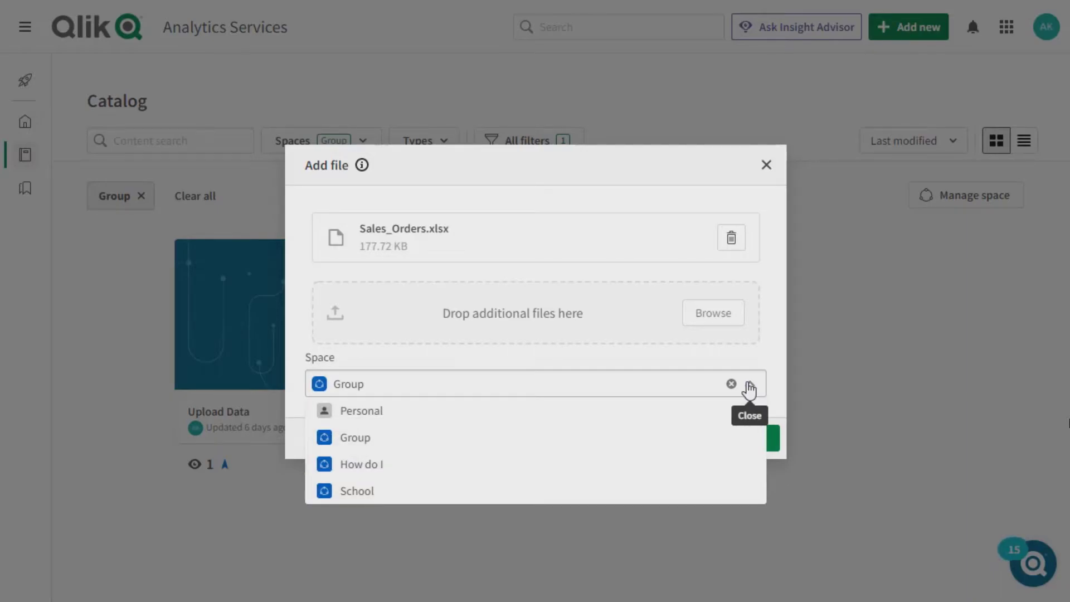
{"action": "left_click", "coordinate": [749, 386]}
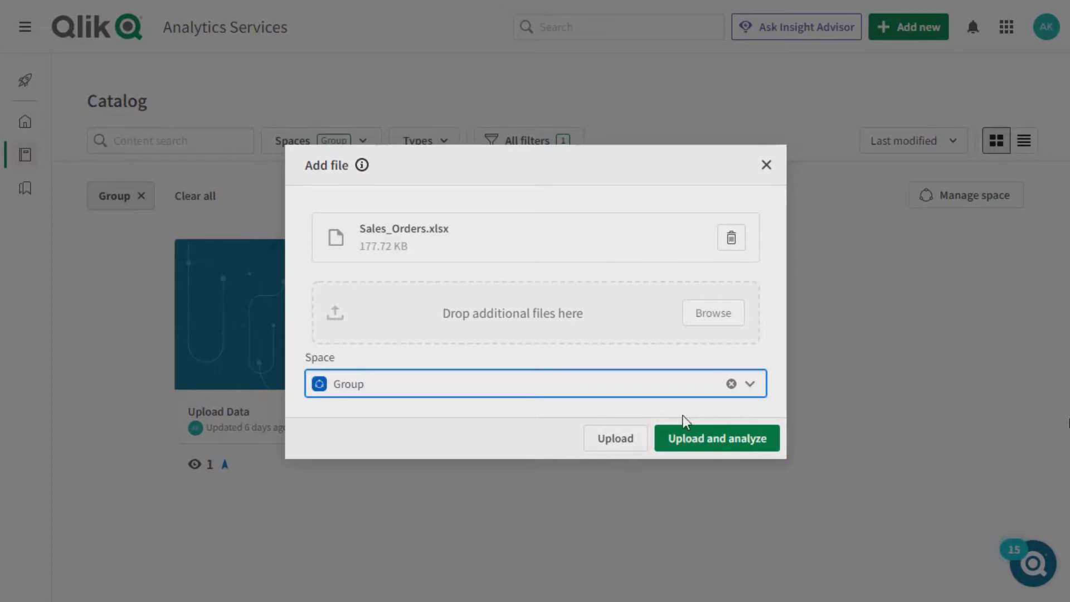
{"action": "left_click", "coordinate": [618, 439]}
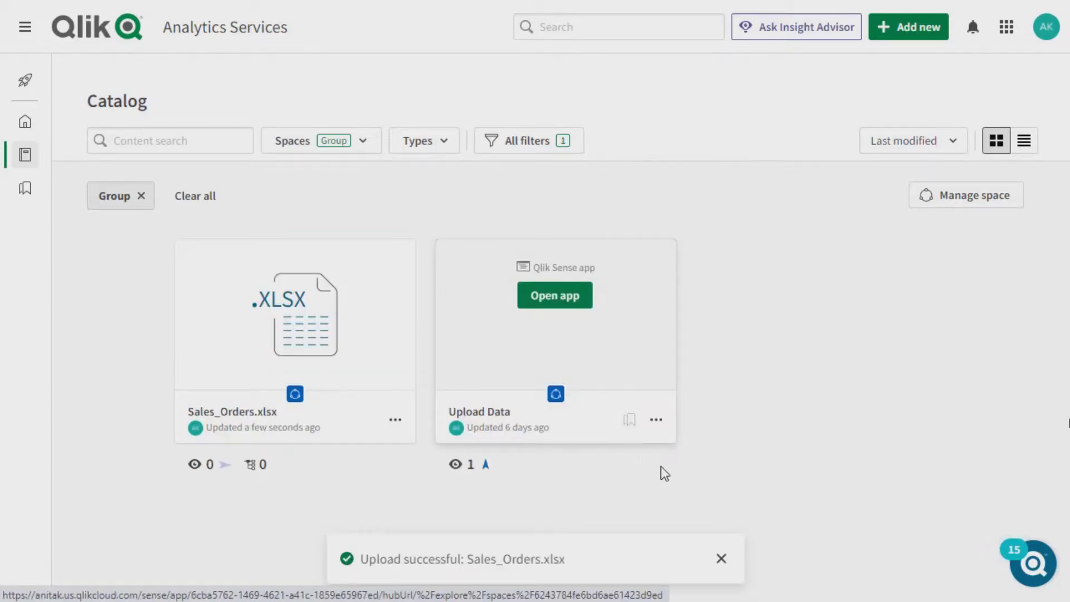
{"action": "left_click", "coordinate": [720, 560]}
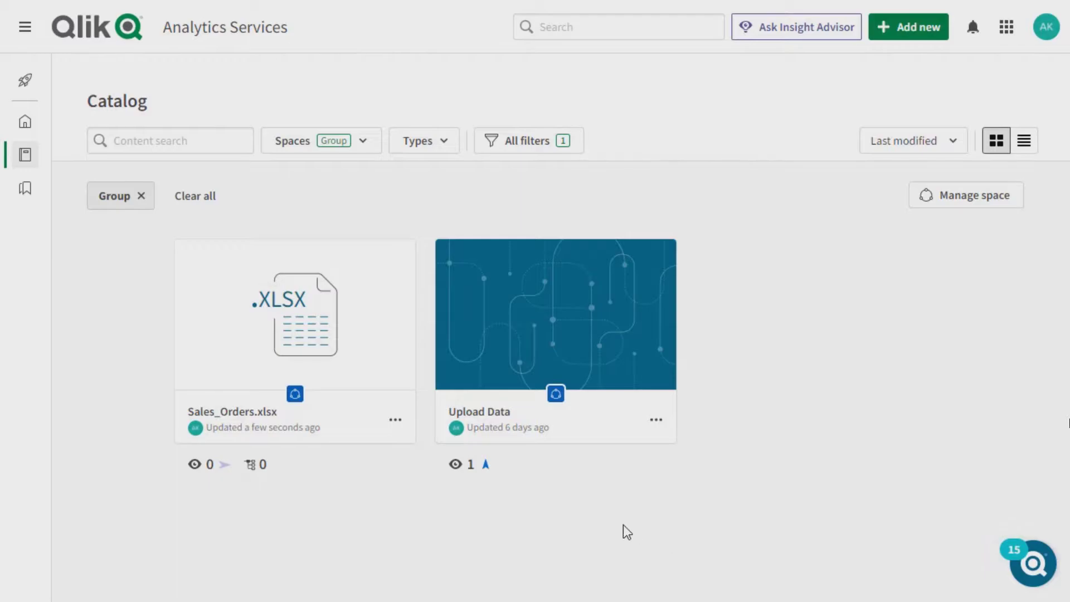
{"action": "left_click", "coordinate": [399, 425]}
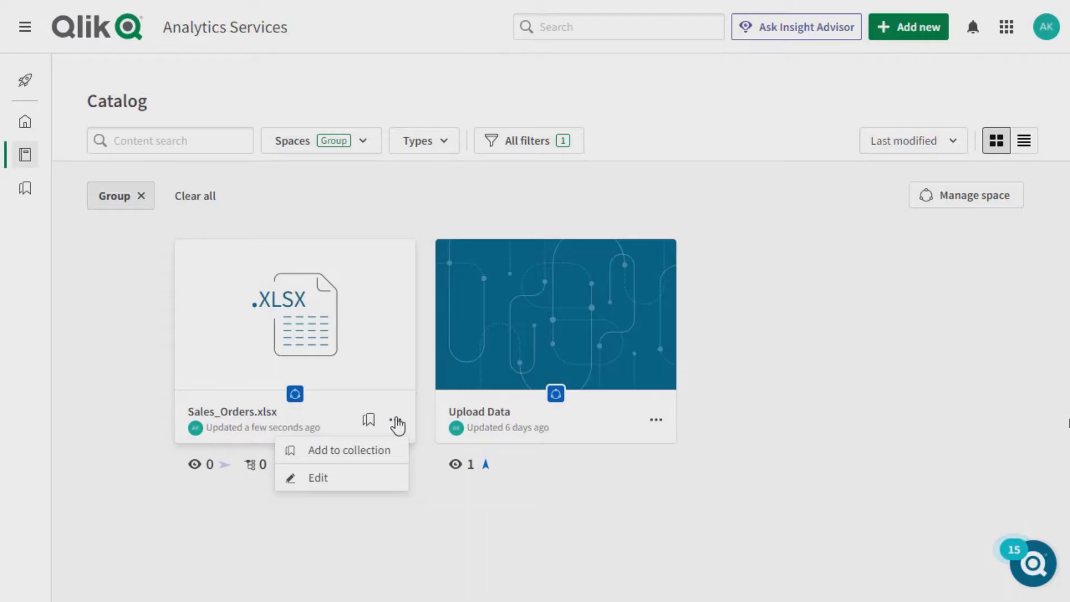
{"action": "left_click", "coordinate": [397, 426]}
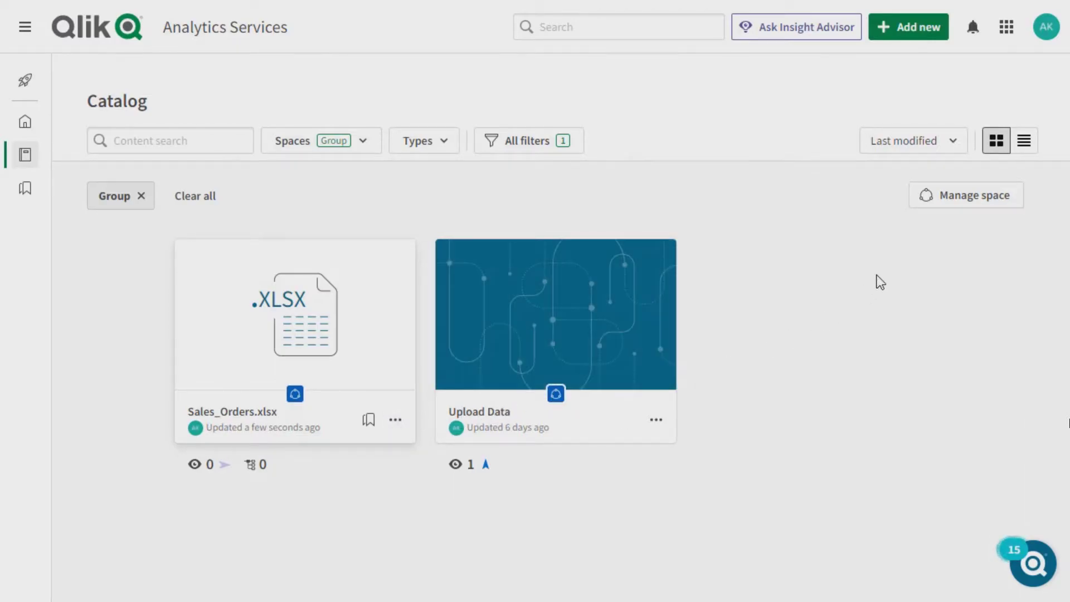
- Open the Group space's data sources page and review its data files and data connections
{"action": "left_click", "coordinate": [934, 198]}
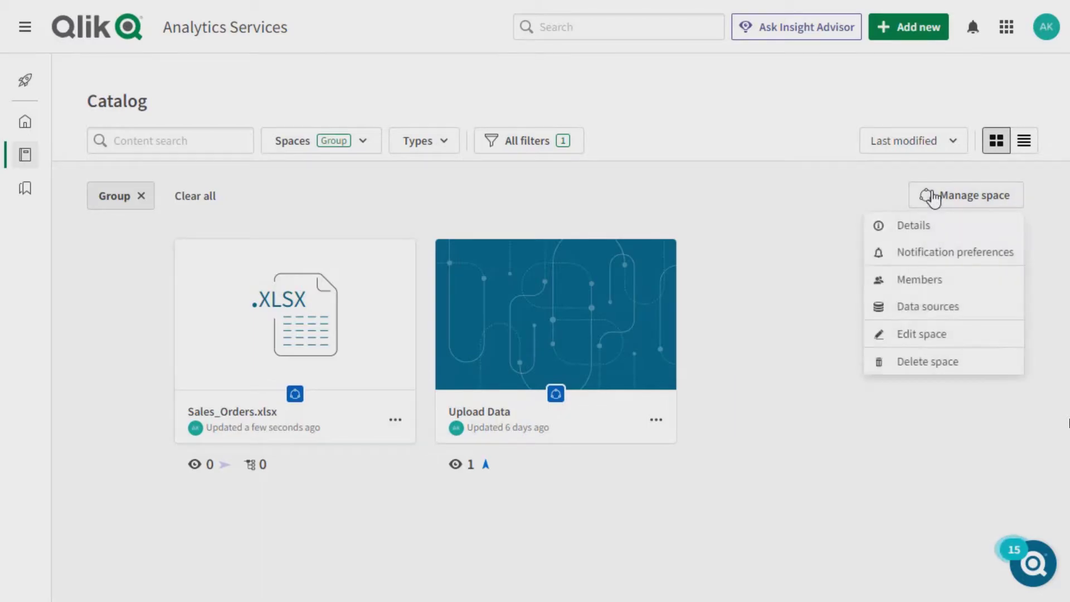
{"action": "left_click", "coordinate": [925, 308]}
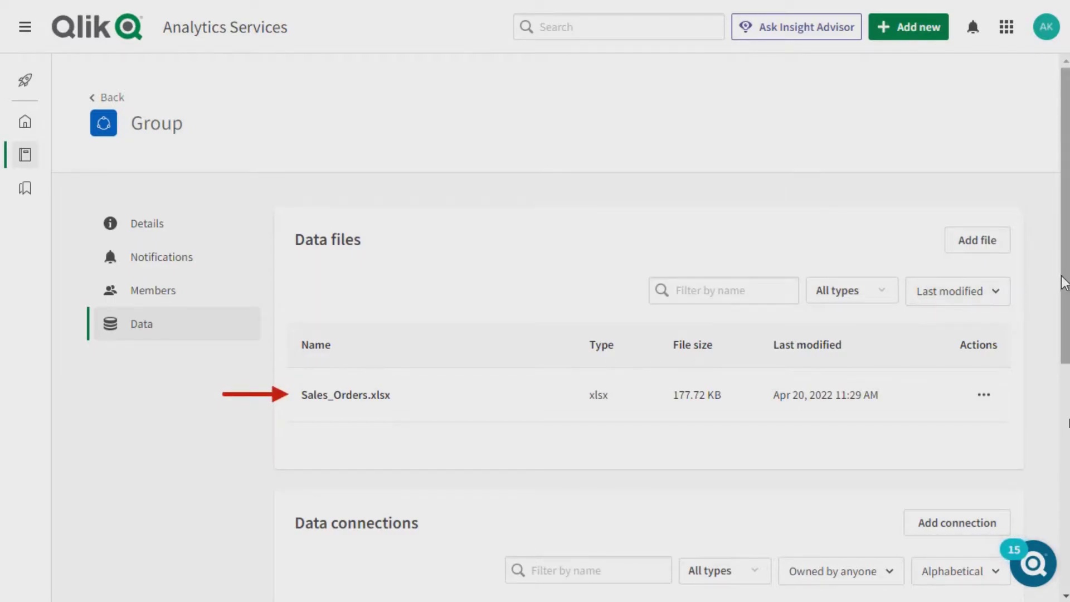
{"action": "left_click_drag", "start_coordinate": [1065, 272], "coordinate": [1066, 449]}
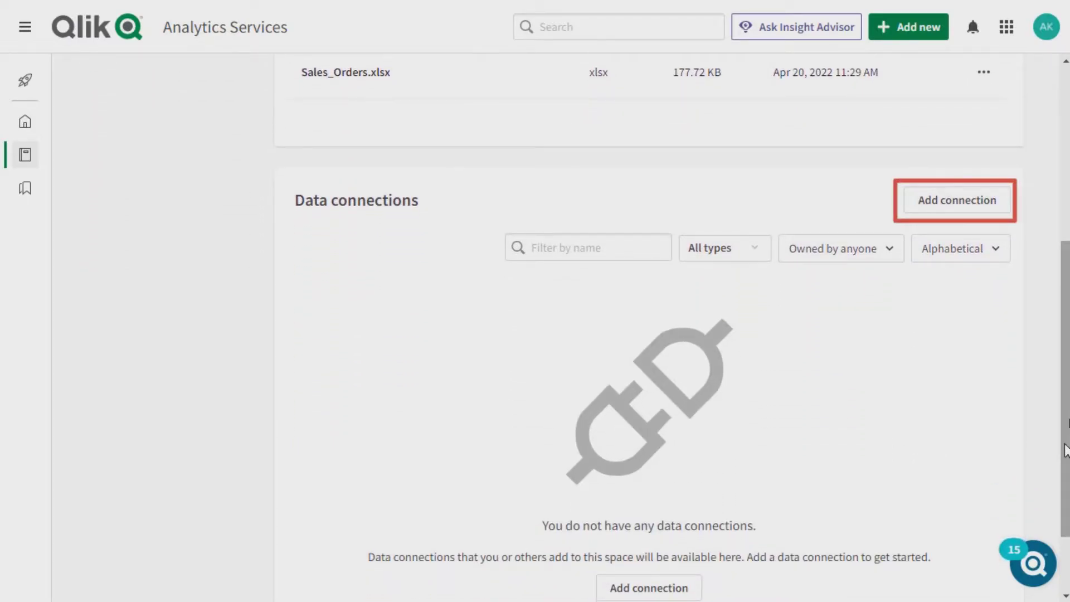
{"action": "left_click_drag", "start_coordinate": [1066, 450], "coordinate": [1064, 250]}
- Add Employee.xlsx and Products.xlsx together from the Training folder to the Group space's data files and upload them
{"action": "left_click", "coordinate": [983, 248]}
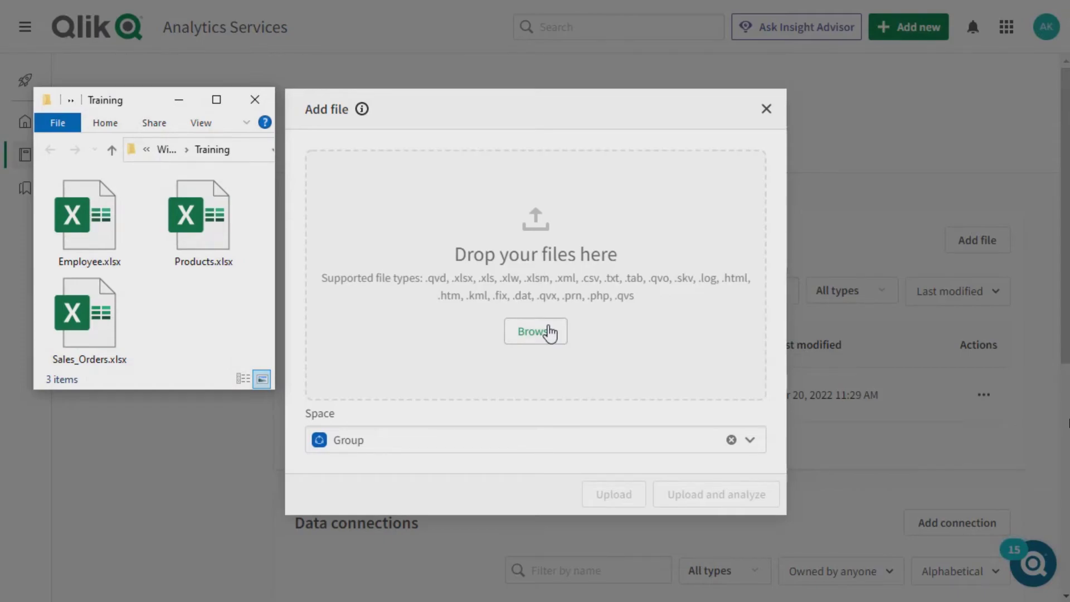
{"action": "left_click", "coordinate": [208, 217]}
{"action": "left_click", "coordinate": [99, 215], "text": "ctrl"}
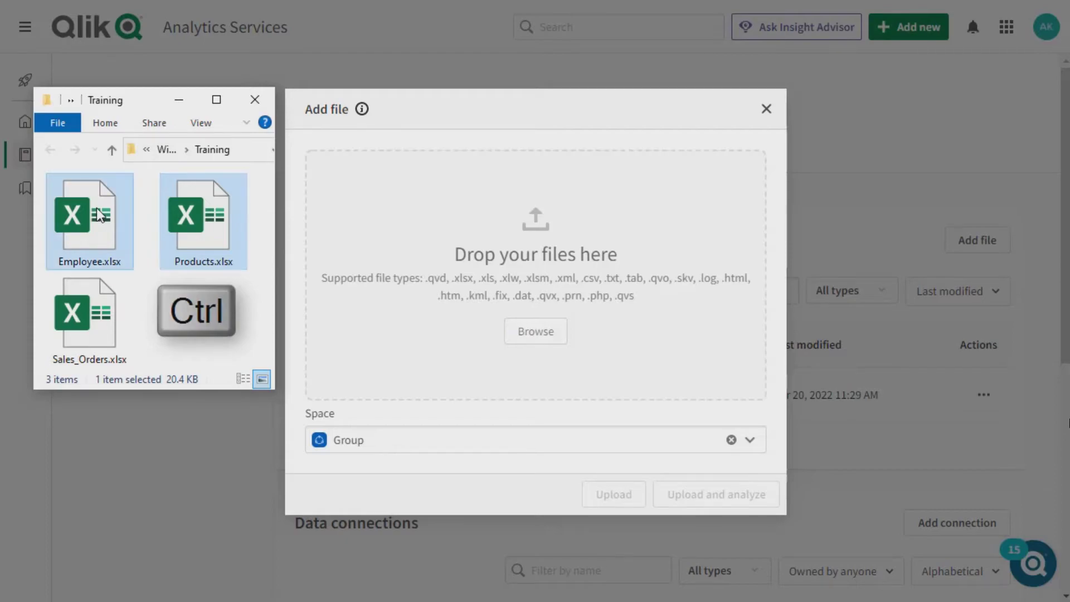
{"action": "left_click_drag", "start_coordinate": [99, 214], "coordinate": [466, 320]}
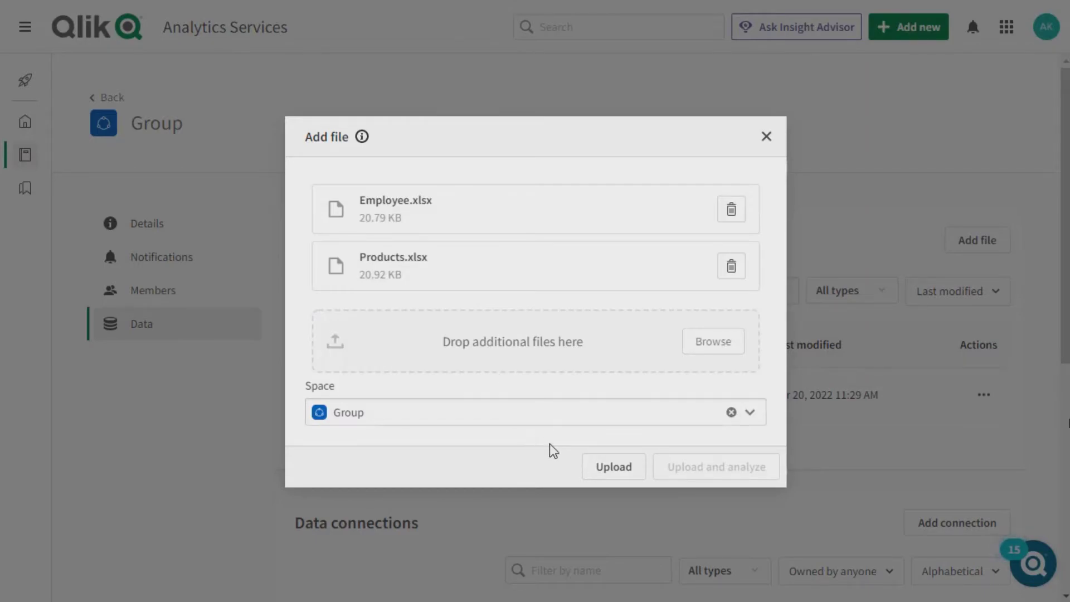
{"action": "left_click", "coordinate": [610, 468]}
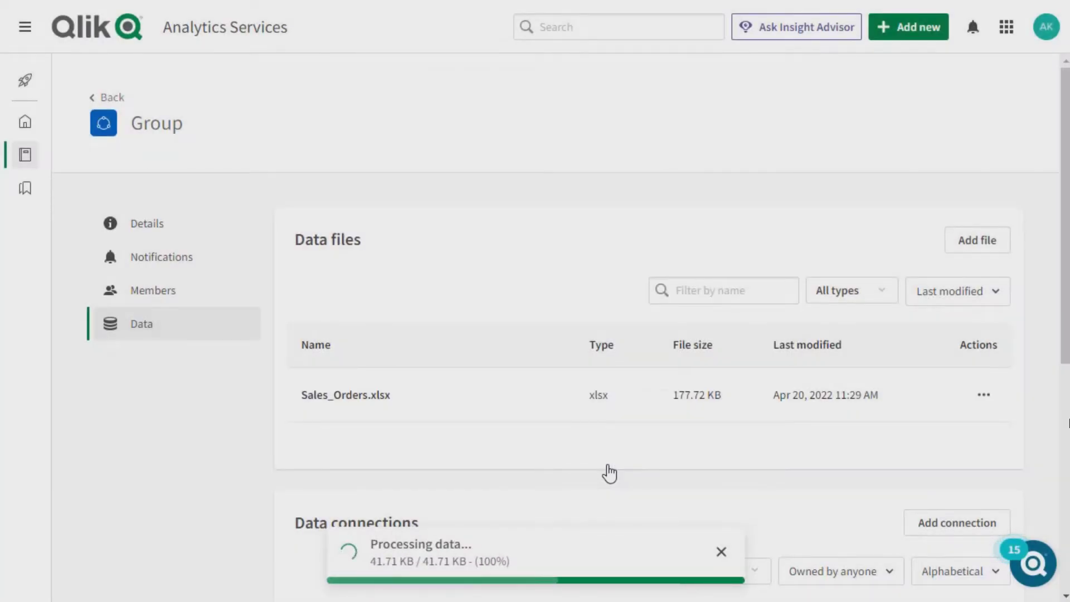
{"action": "left_click", "coordinate": [722, 560]}
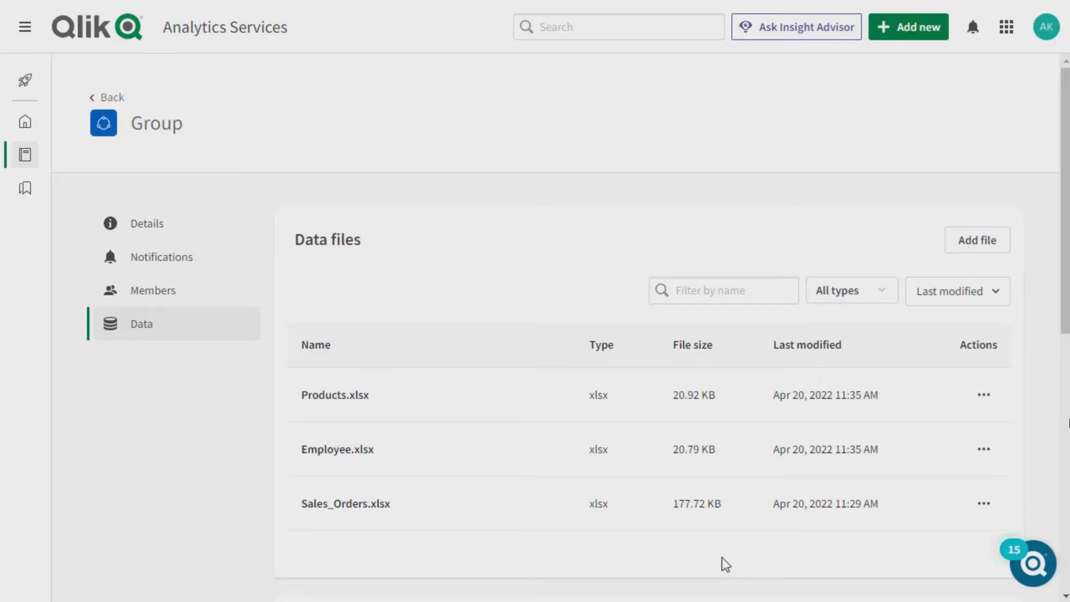
{"action": "left_click", "coordinate": [984, 507]}
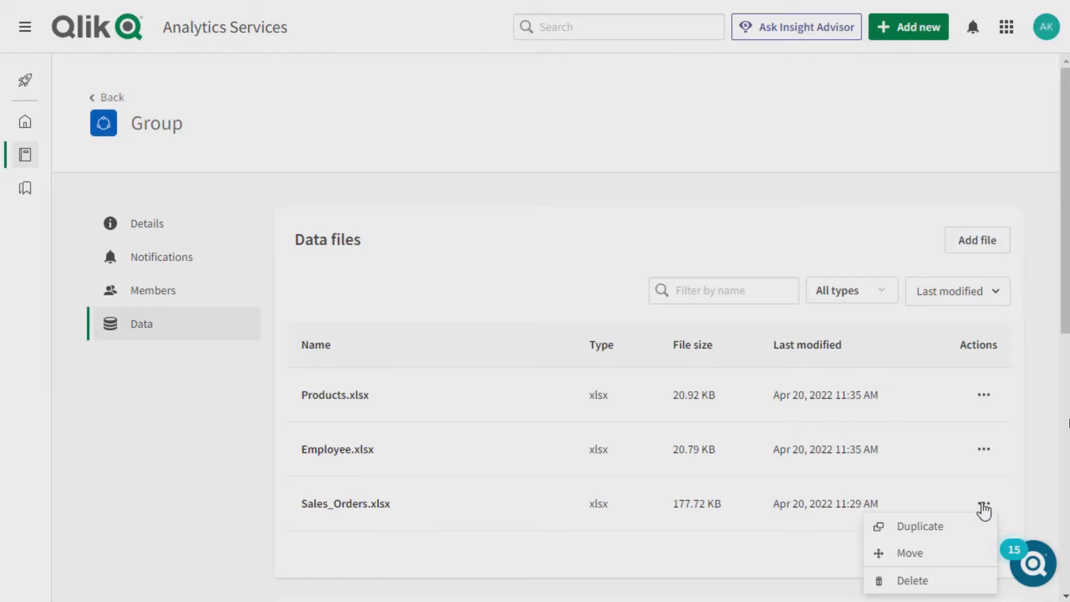
{"action": "left_click", "coordinate": [983, 505]}
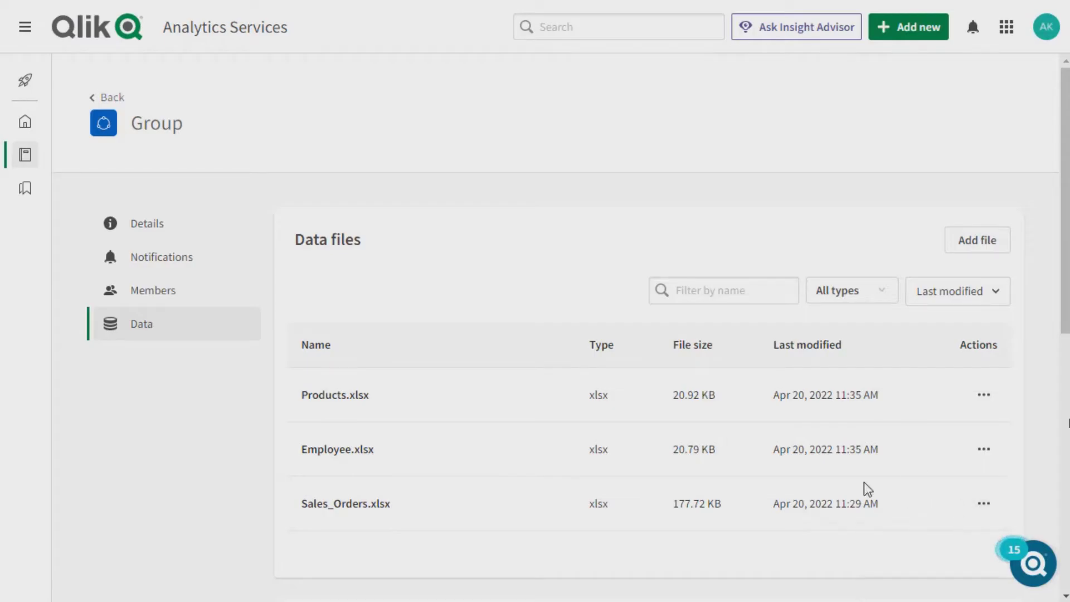
- Return to the Group space's catalog and open the Upload Data app
{"action": "left_click", "coordinate": [111, 101]}
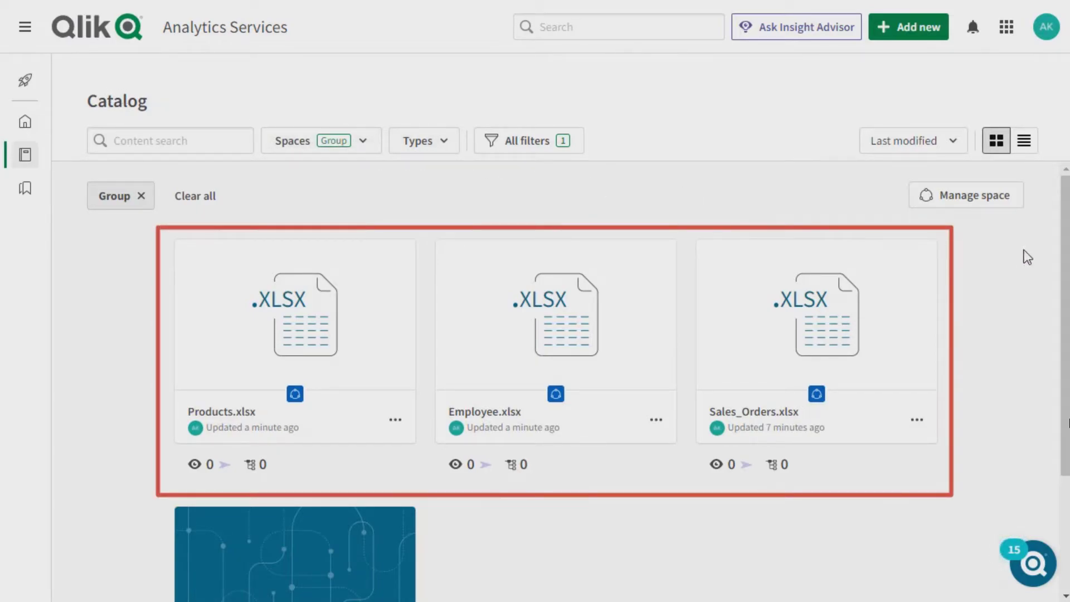
{"action": "left_click_drag", "start_coordinate": [1065, 260], "coordinate": [1065, 332]}
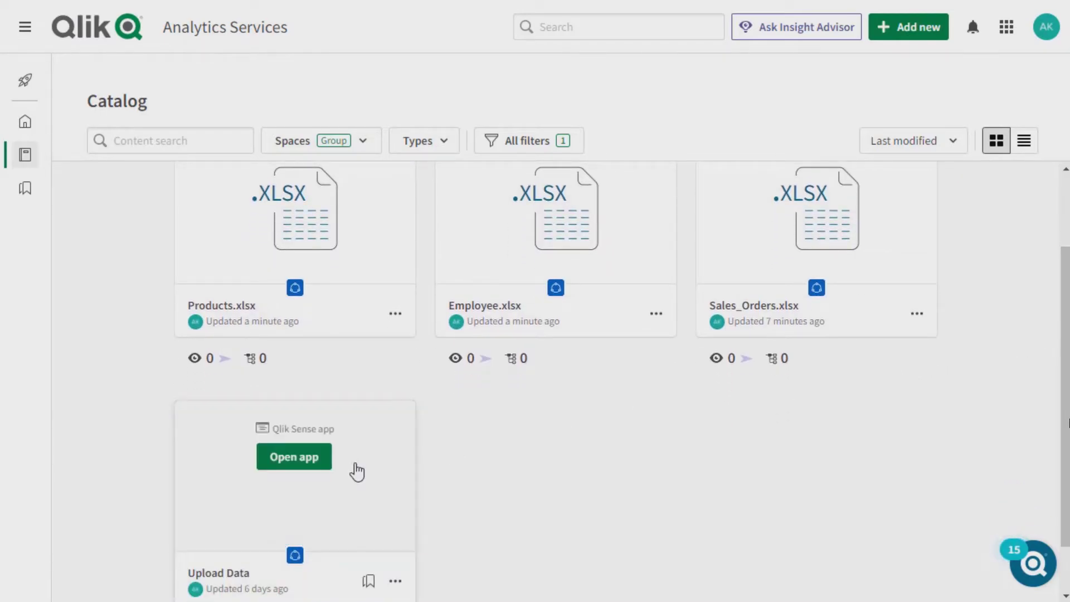
{"action": "left_click", "coordinate": [304, 464]}
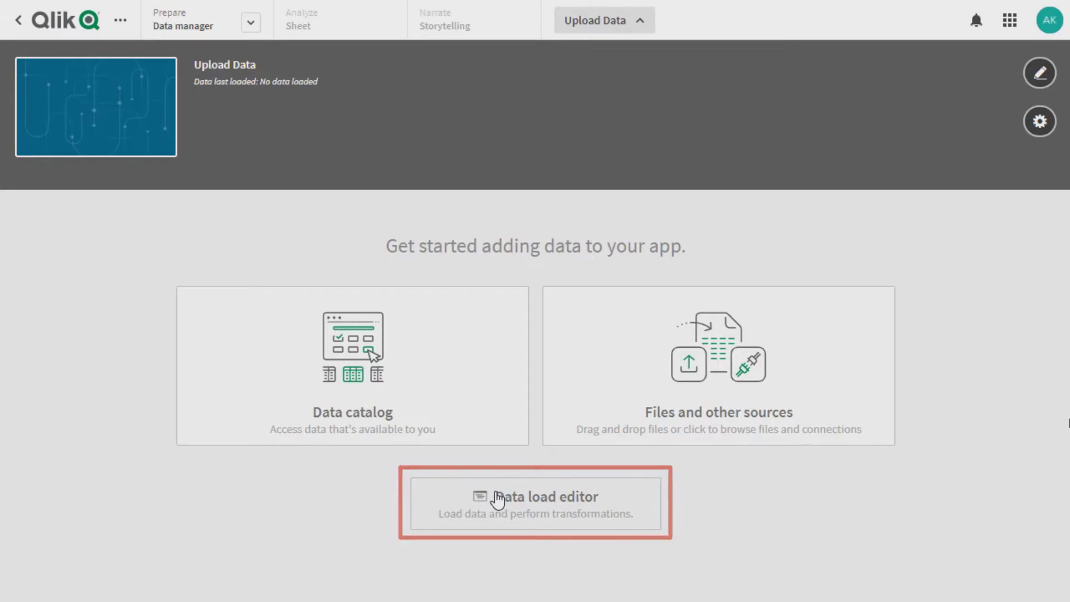
- Examine the datasets offered to the app in the data catalog, and leave without selecting any
{"action": "left_click", "coordinate": [414, 371]}
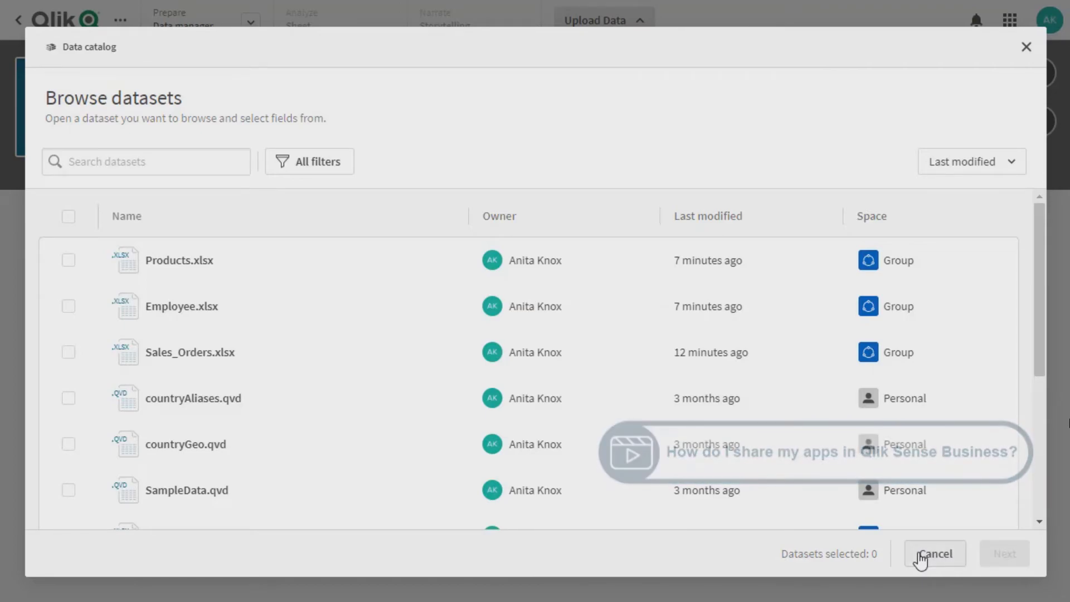
{"action": "left_click", "coordinate": [935, 554]}
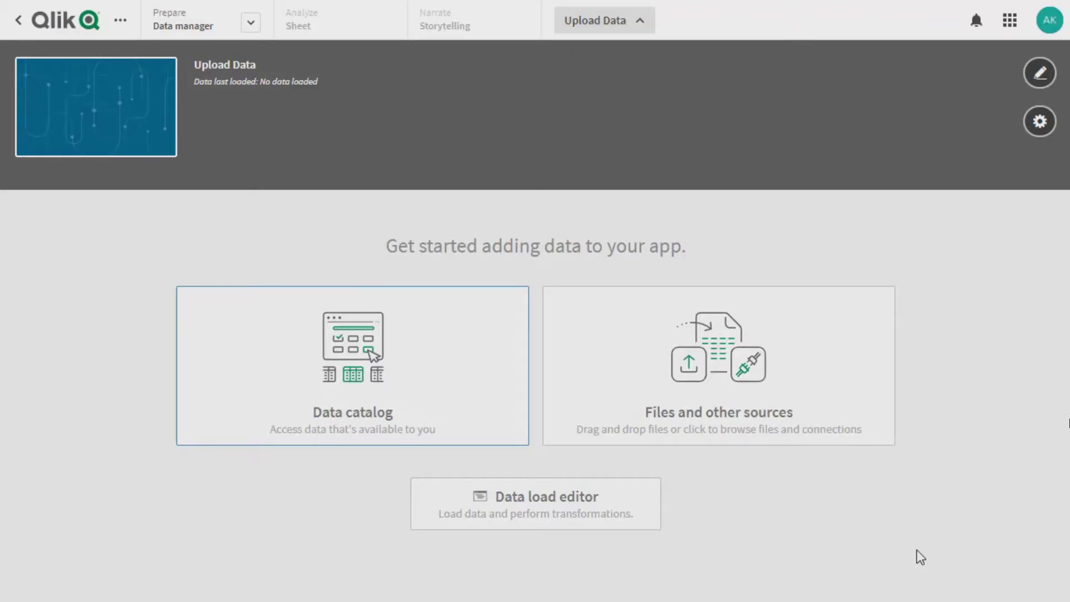
- Start adding data from files and other sources, check manual entry and the available spaces, and open the Group space's data files
{"action": "left_click", "coordinate": [743, 375]}
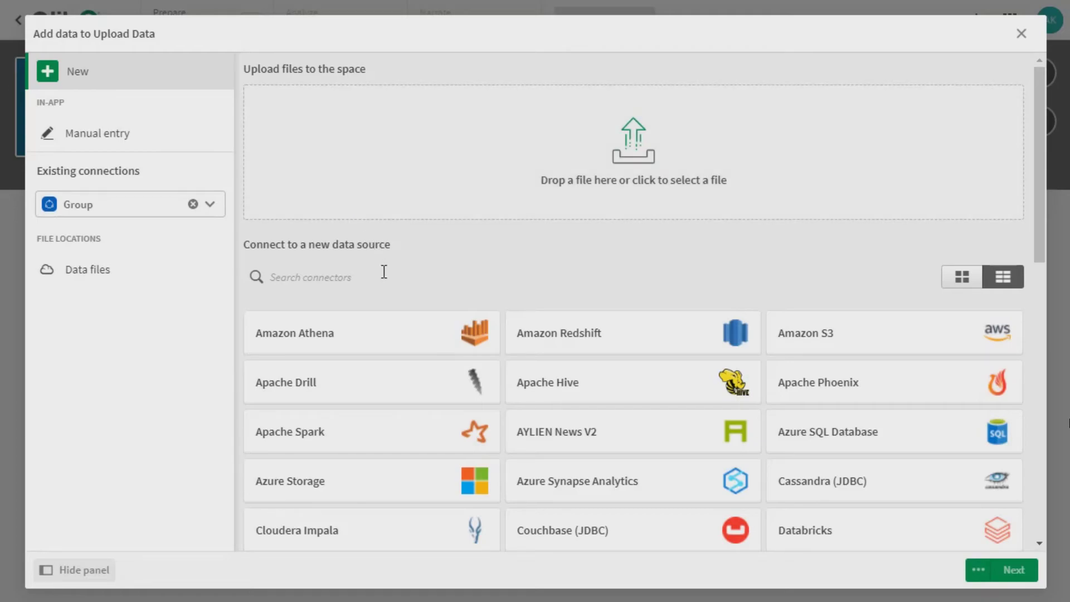
{"action": "left_click", "coordinate": [94, 141]}
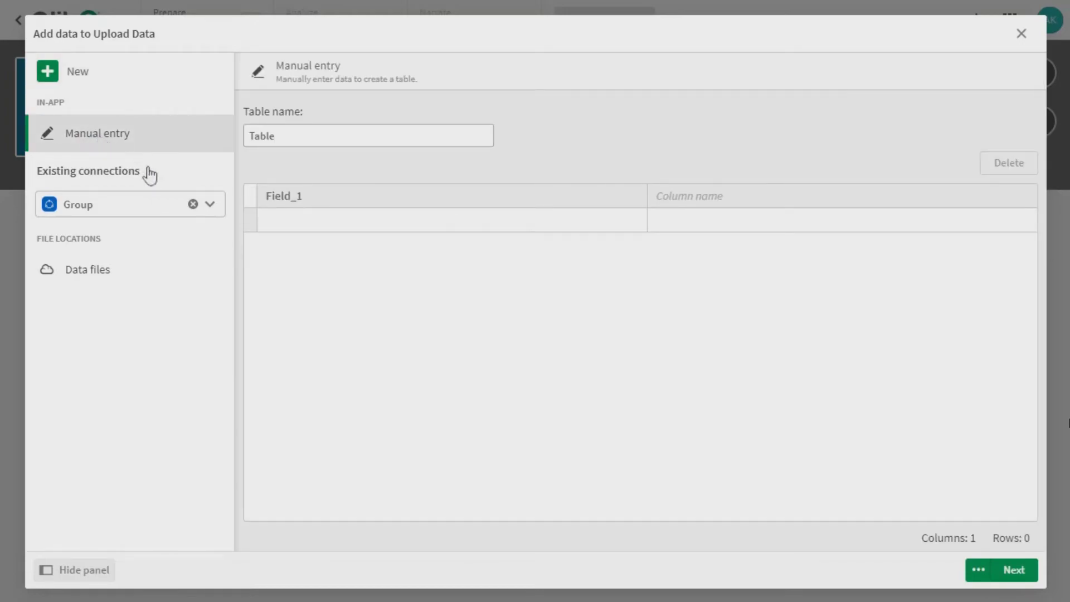
{"action": "left_click", "coordinate": [210, 205]}
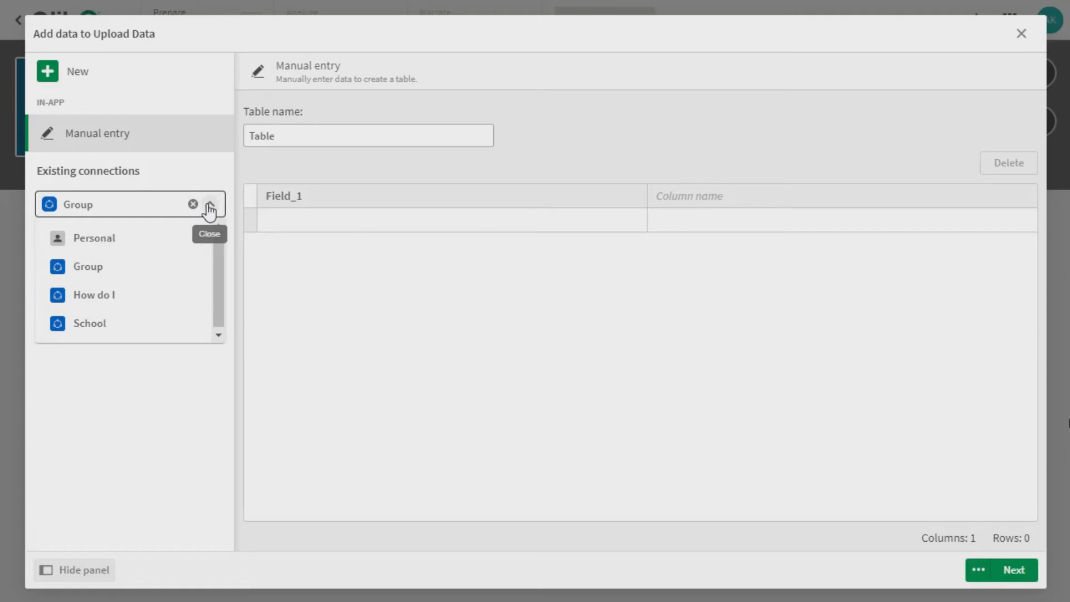
{"action": "left_click", "coordinate": [210, 205]}
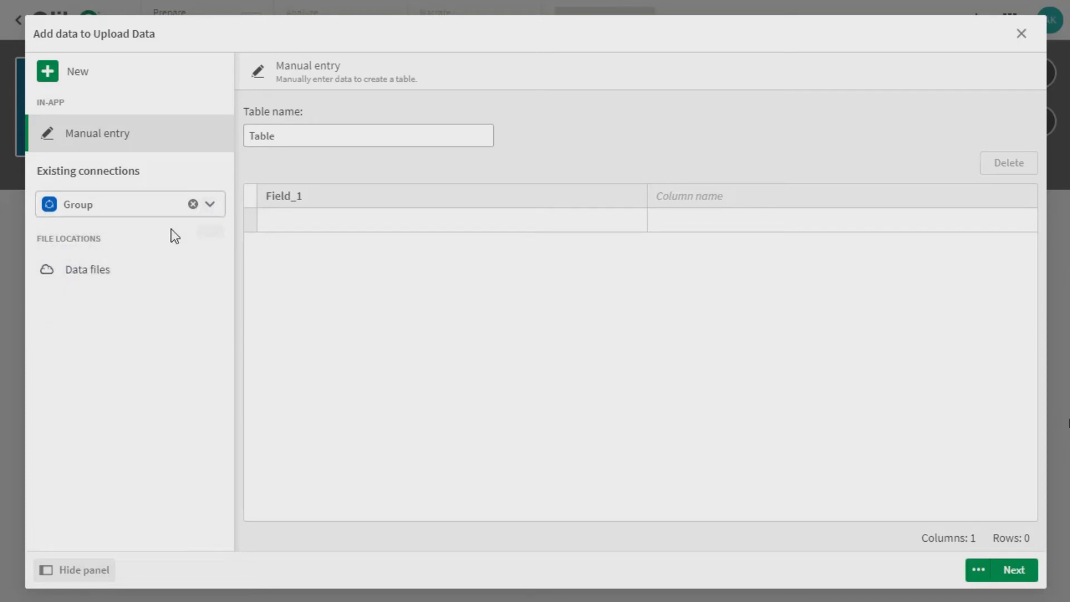
{"action": "left_click", "coordinate": [92, 272]}
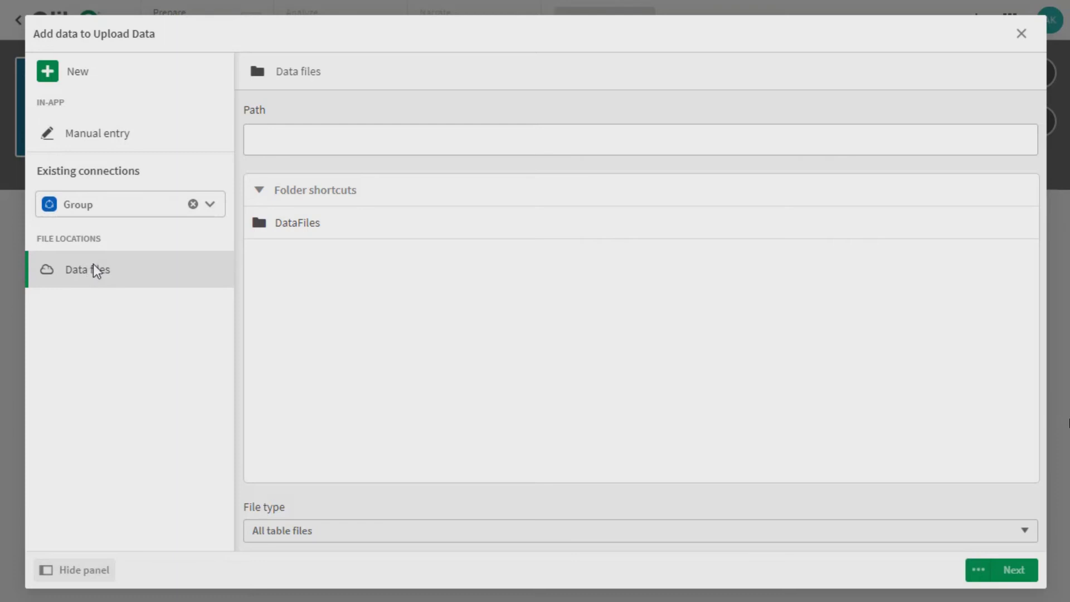
- Select the Employees, Offices and Territories tables from Employee.xlsx in DataFiles and add them to the app
{"action": "left_click", "coordinate": [293, 224]}
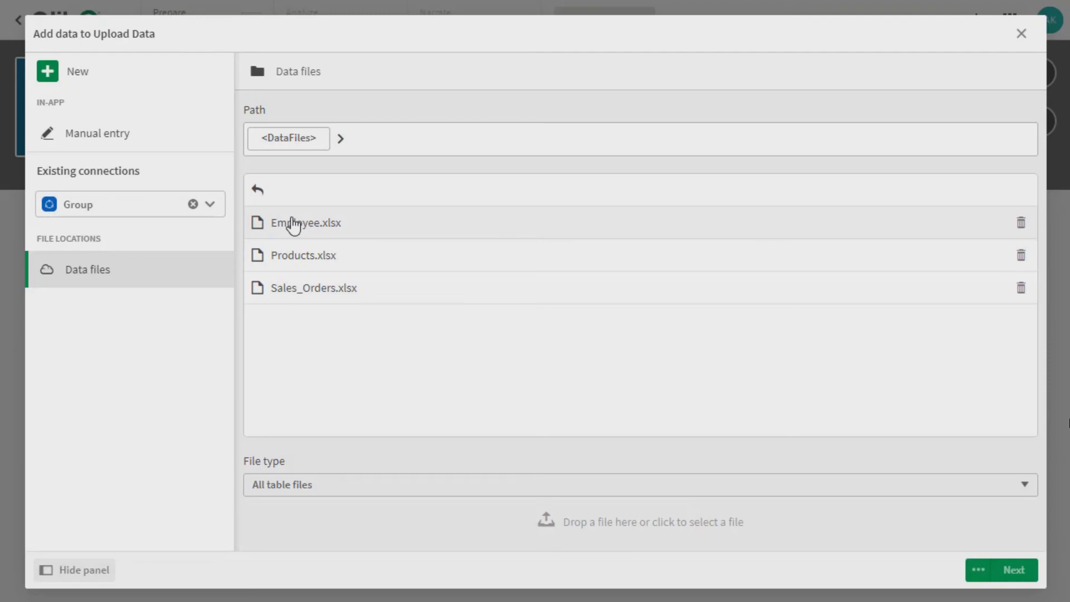
{"action": "left_click", "coordinate": [293, 224]}
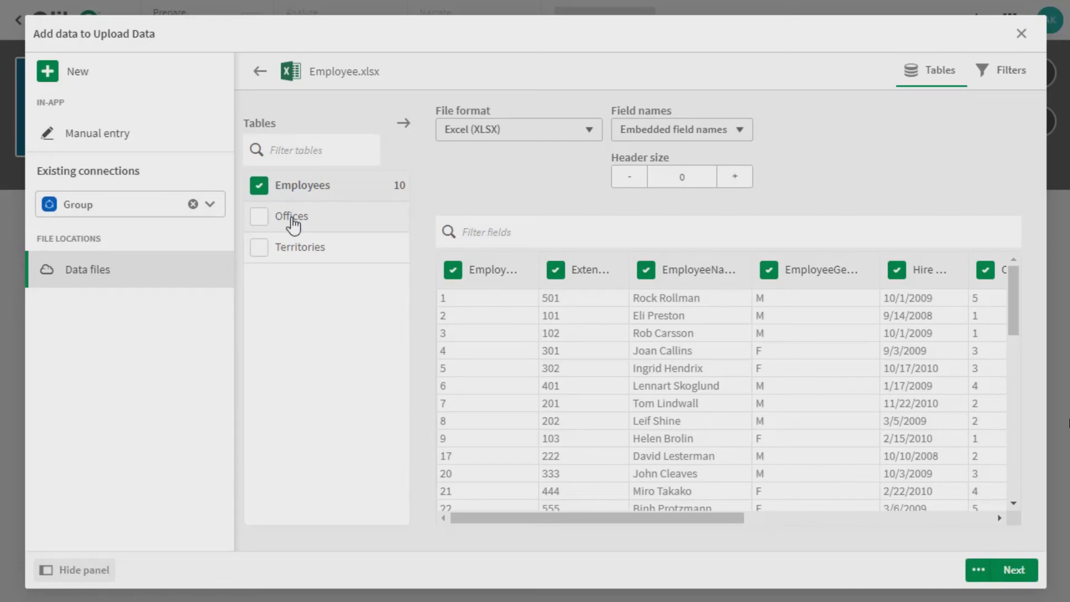
{"action": "left_click", "coordinate": [258, 217]}
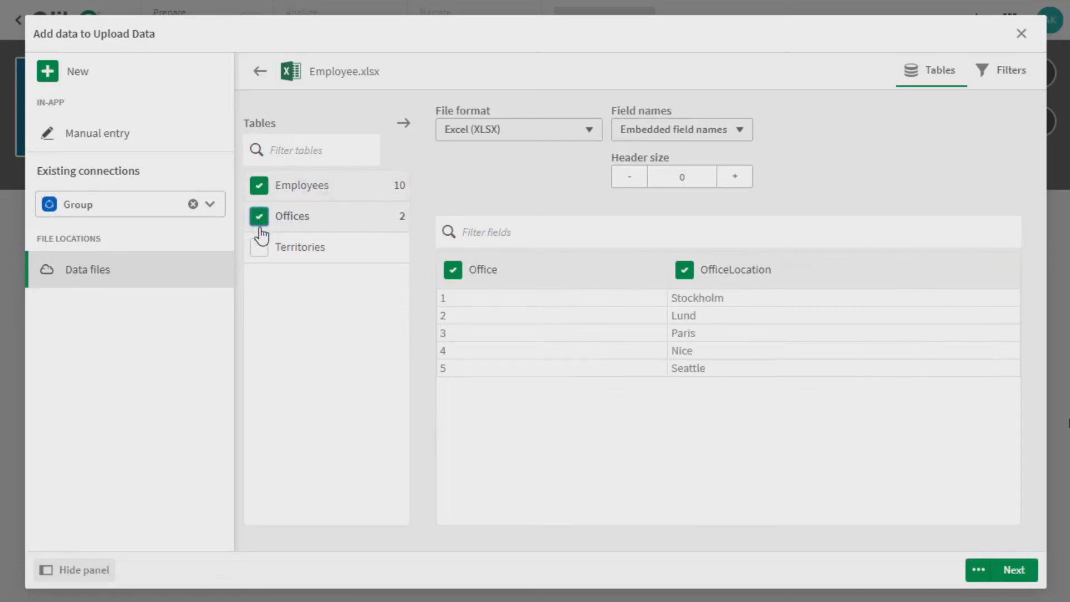
{"action": "left_click", "coordinate": [259, 248]}
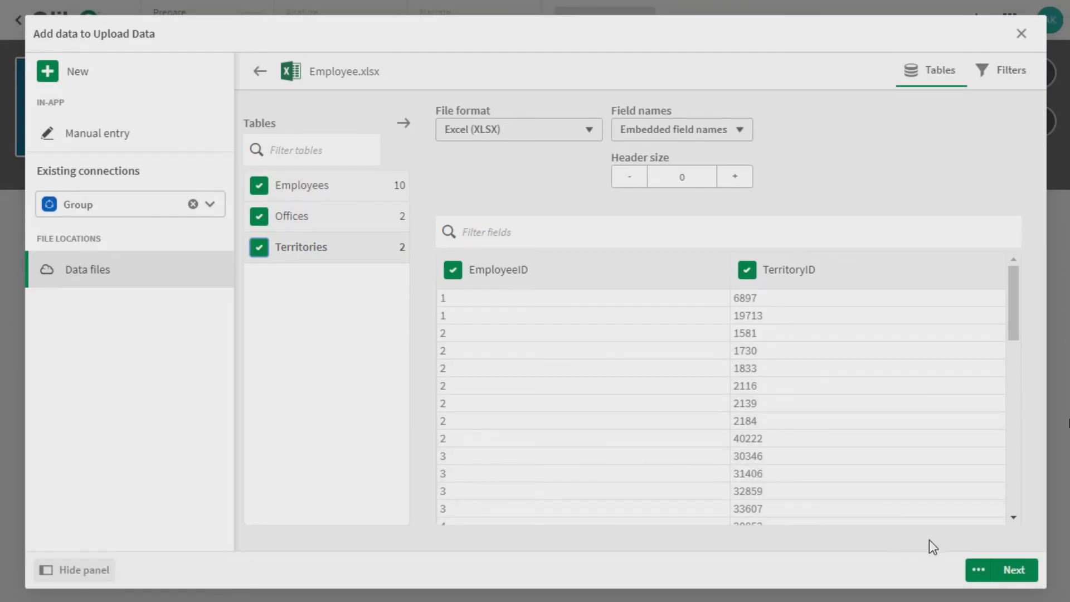
{"action": "left_click", "coordinate": [1012, 570]}
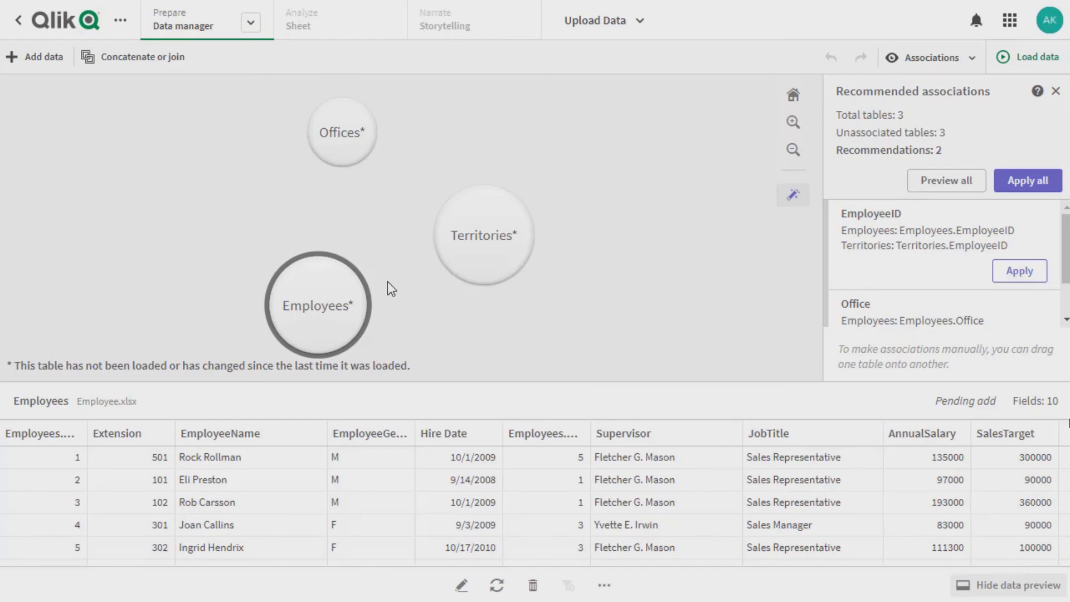
- Apply all recommended associations between the Employees, Offices and Territories tables, and load the data into the app
{"action": "left_click", "coordinate": [43, 58]}
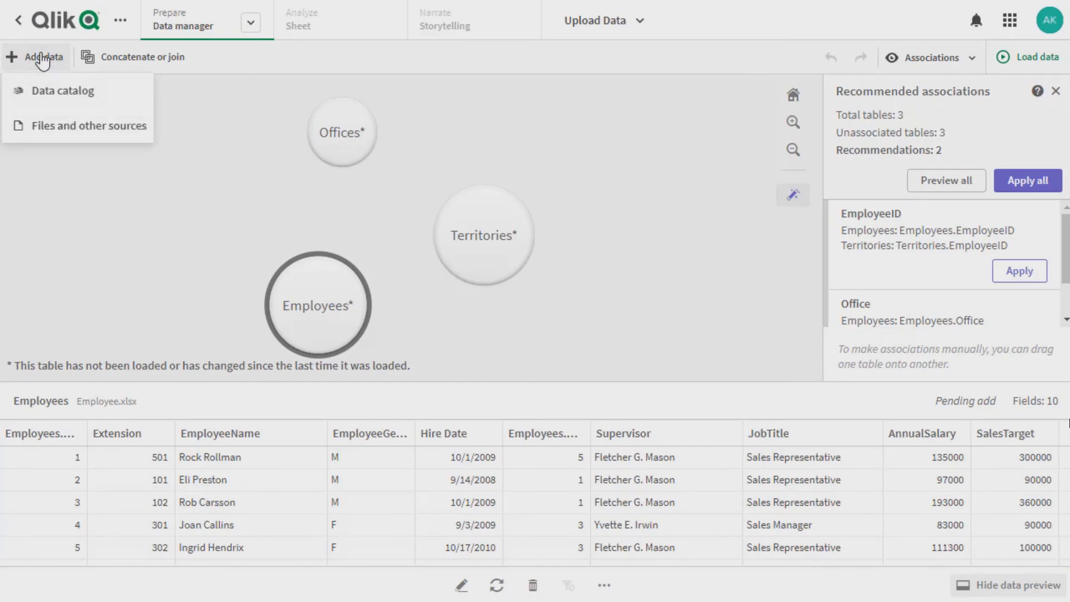
{"action": "left_click", "coordinate": [43, 58]}
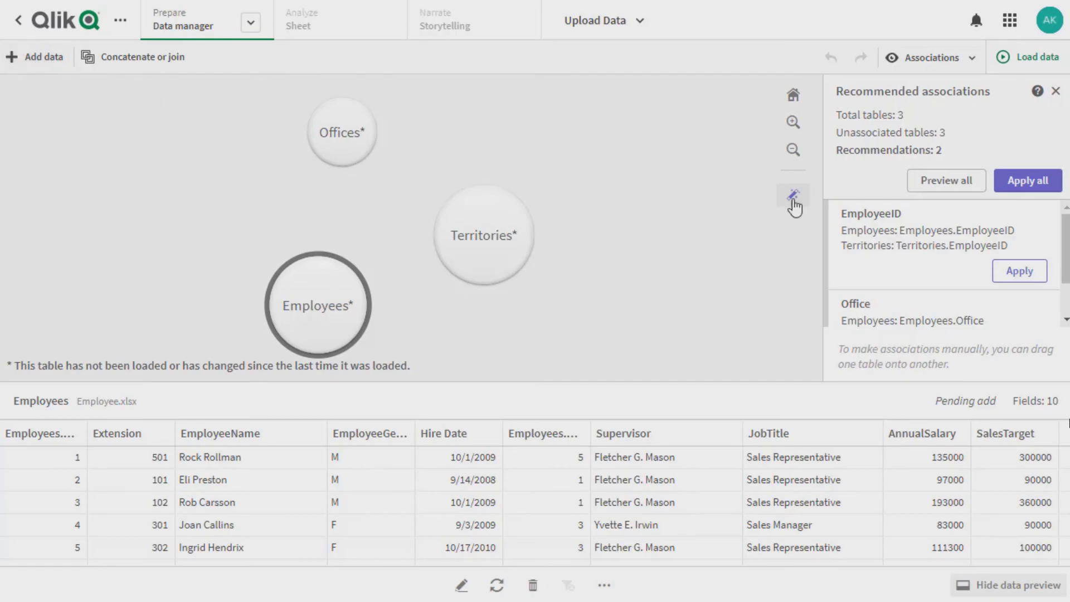
{"action": "left_click", "coordinate": [1025, 183]}
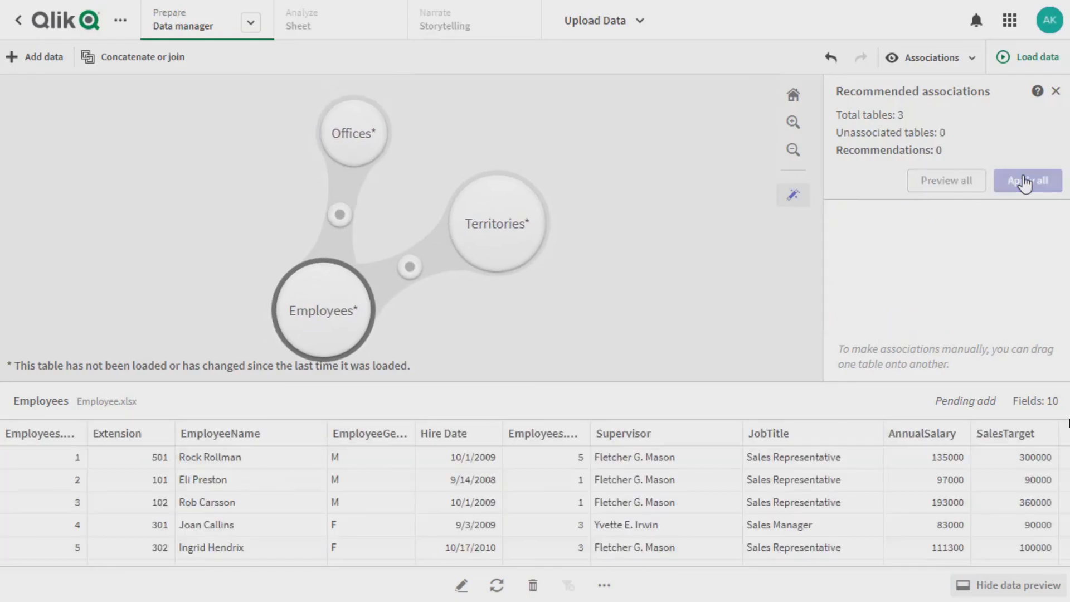
{"action": "left_click", "coordinate": [1034, 58]}
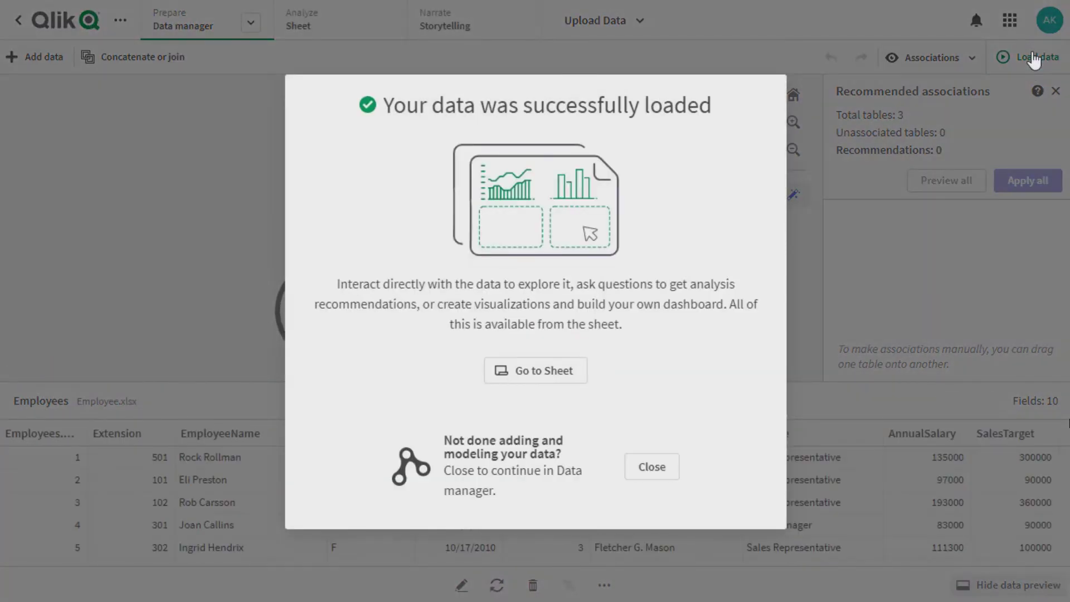